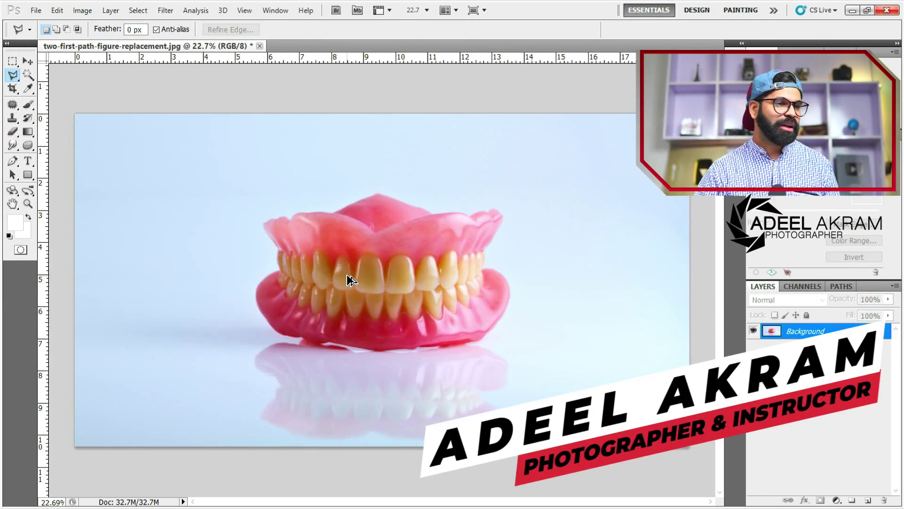
Step: Zoom the canvas from 22.7% to about 48.6%, centred on the denture's teeth
scroll(349, 280, up, 2)
scroll(348, 276, up, 2)
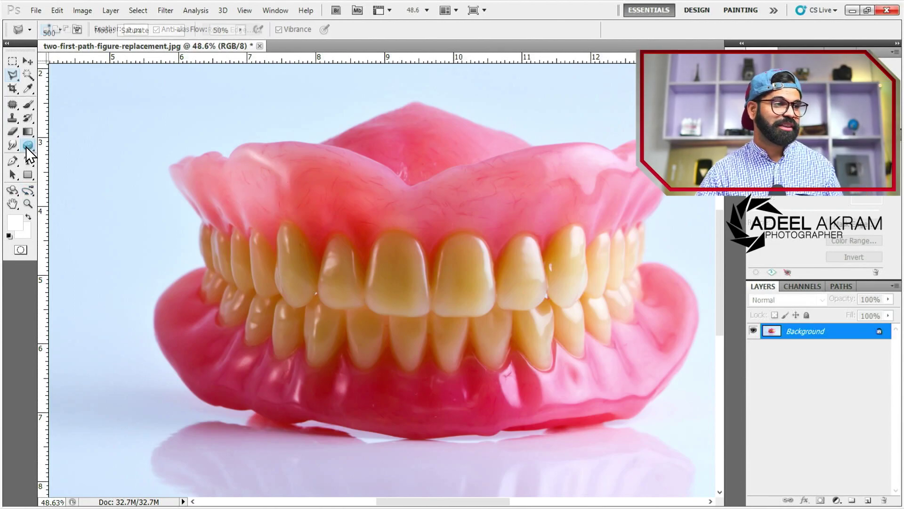
drag(27, 146, 59, 144)
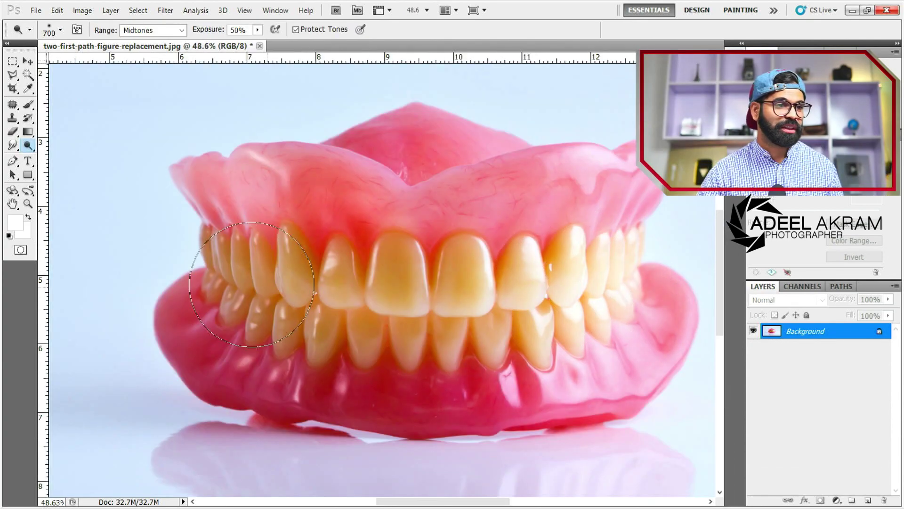
mouse_move(583, 275)
mouse_down()
mouse_move(327, 281)
mouse_move(464, 283)
mouse_move(590, 307)
mouse_up()
key(ctrl+alt+z)
key(ctrl+alt+z)
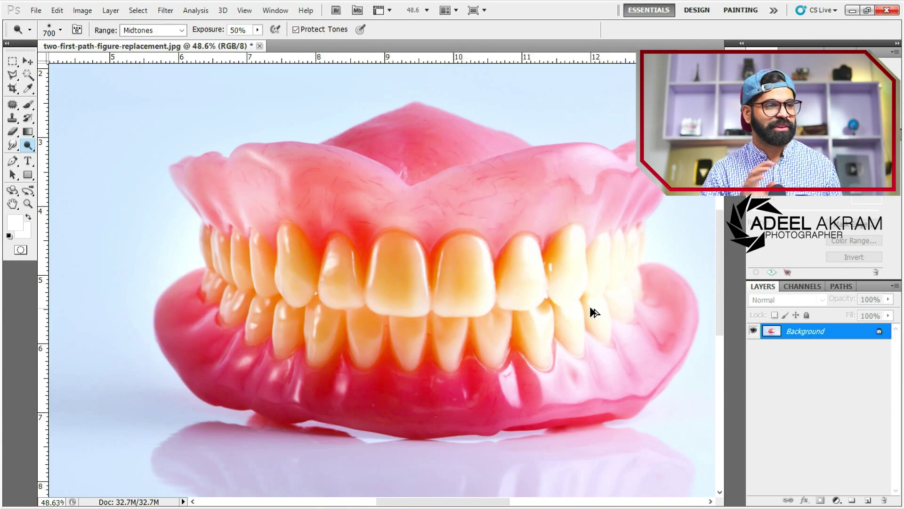
key(ctrl+alt+z)
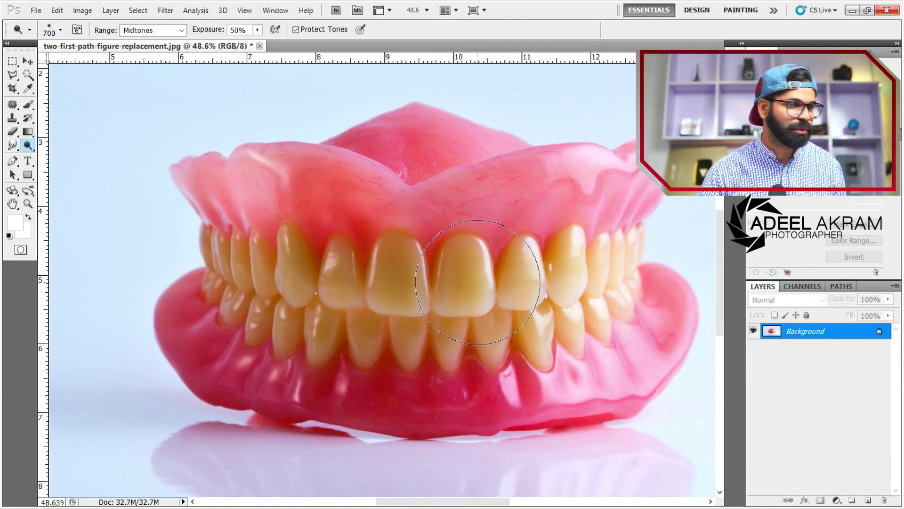
click(13, 75)
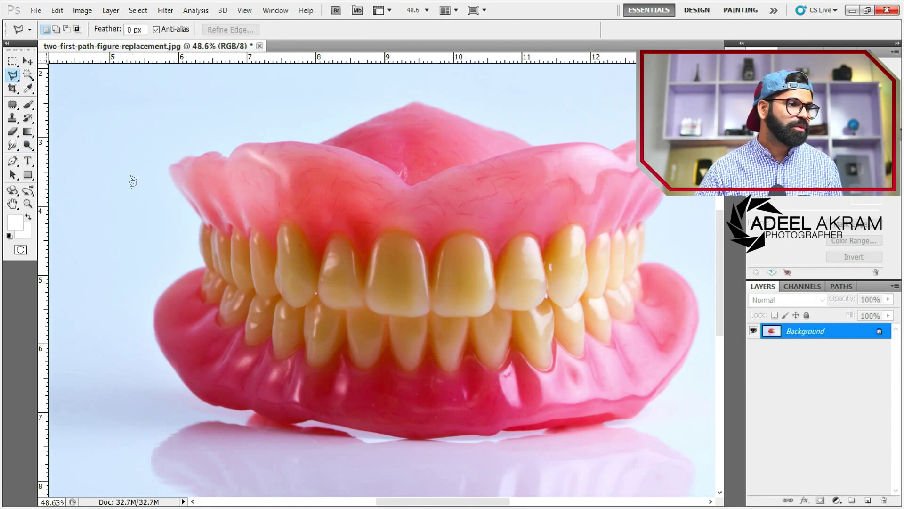
Step: Outline both rows of teeth with a straight-edged Polygonal Lasso selection
click(179, 236)
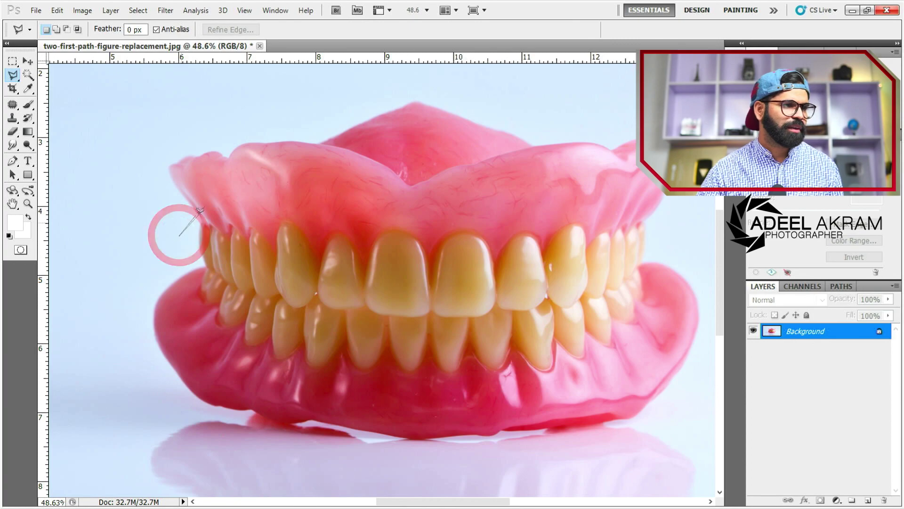
click(202, 212)
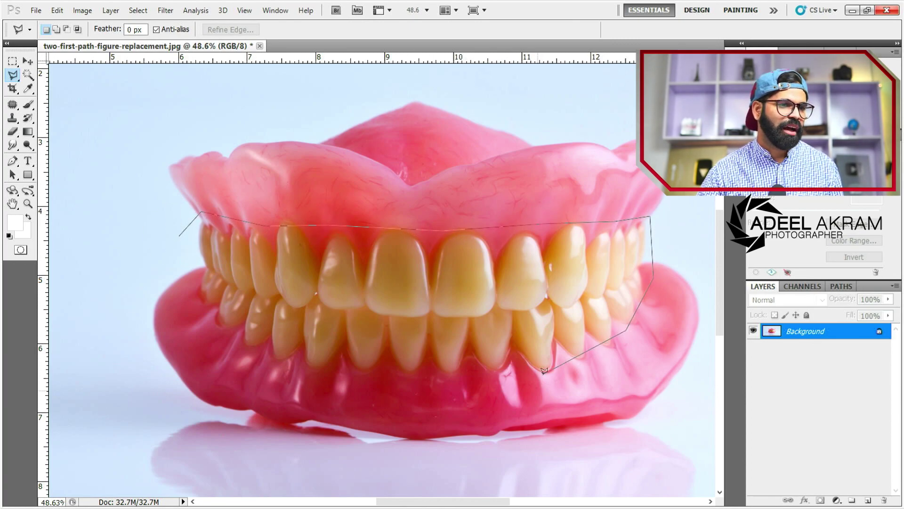
click(203, 325)
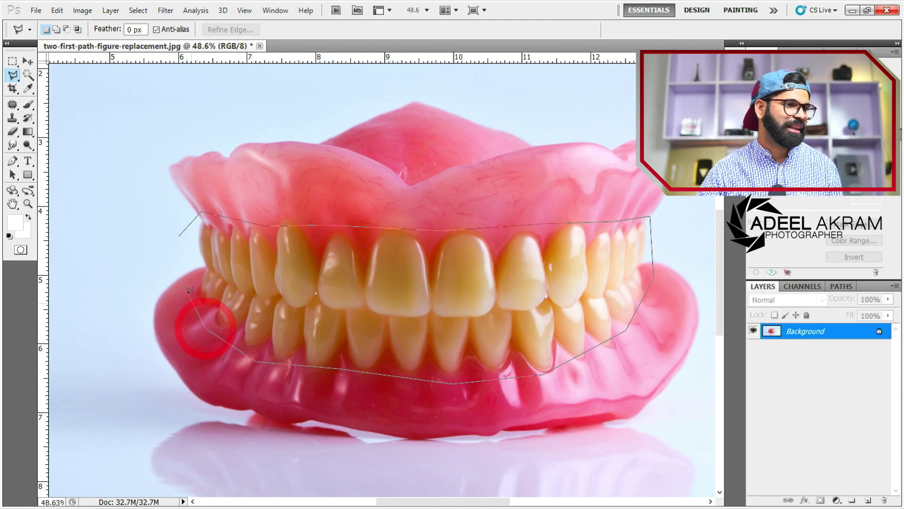
double_click(185, 276)
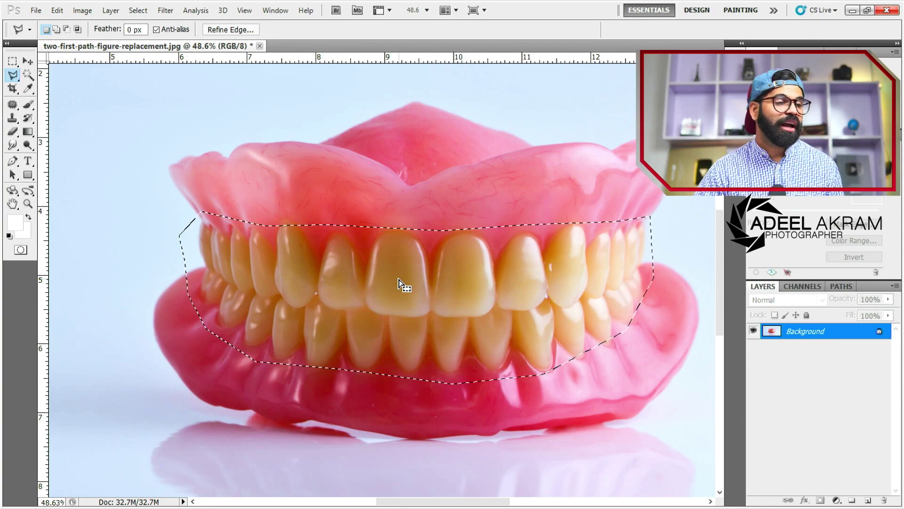
Step: Feather the teeth selection by 10 pixels
right_click(398, 283)
click(425, 314)
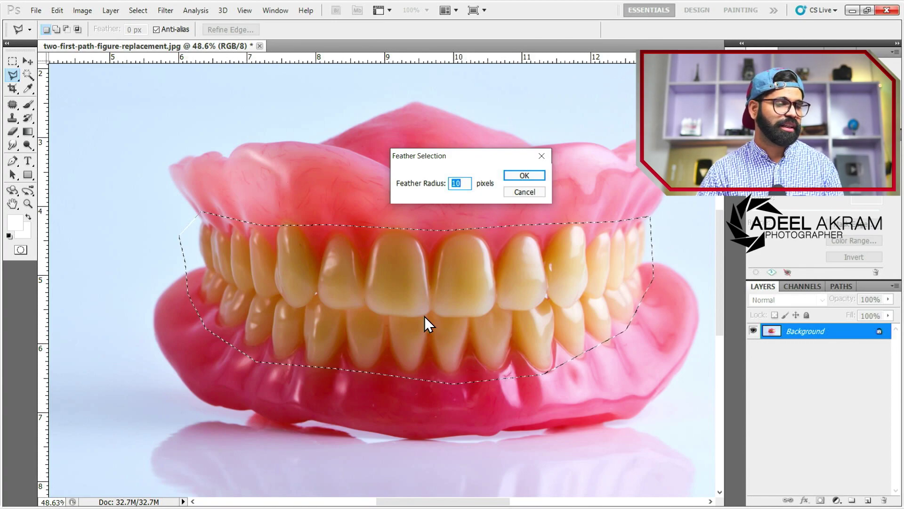
key(Return)
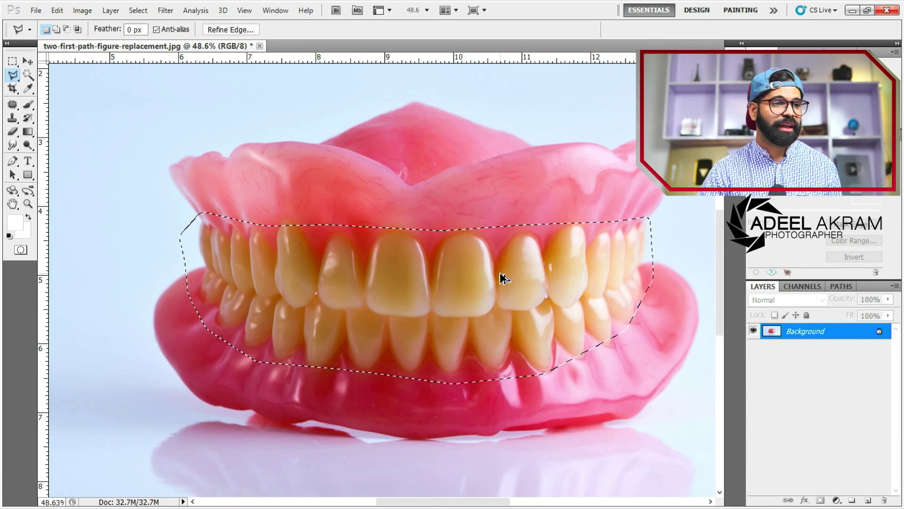
Step: Zoom to 139%, pan to inspect the selection edges along teeth and gum, then zoom out
scroll(472, 276, up, 5)
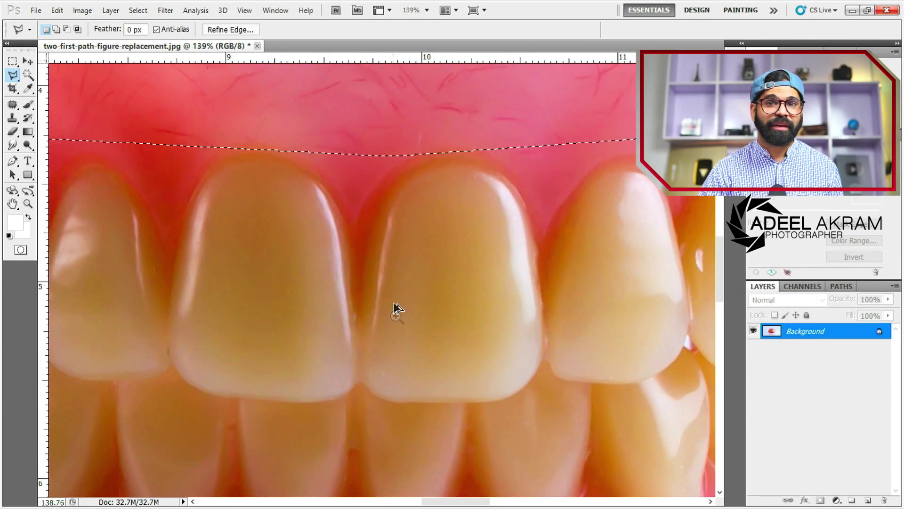
drag(395, 309, 478, 191)
drag(551, 299, 415, 246)
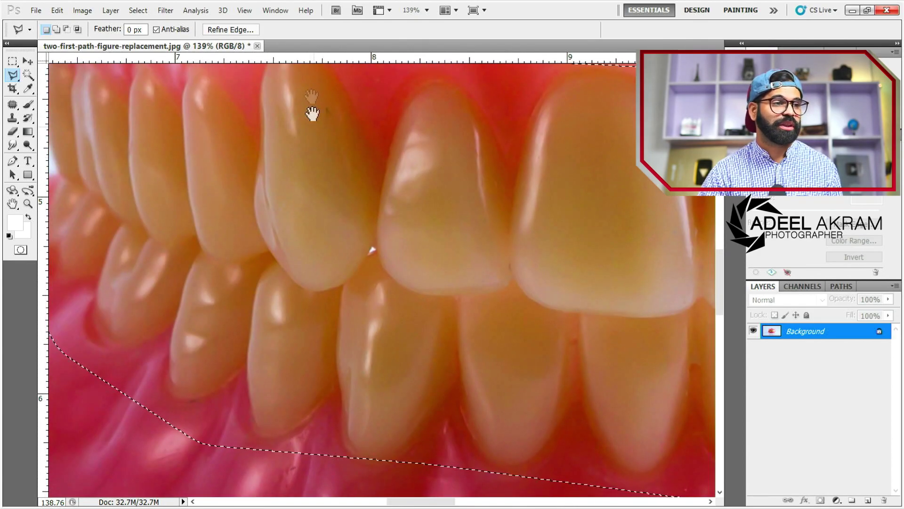
mouse_move(345, 135)
mouse_down()
mouse_move(600, 319)
mouse_move(145, 182)
mouse_move(228, 284)
mouse_move(508, 338)
mouse_up()
mouse_move(511, 184)
mouse_down()
mouse_move(541, 290)
mouse_move(333, 273)
mouse_up()
scroll(460, 262, down, 2)
scroll(511, 271, down, 2)
scroll(511, 274, down, 3)
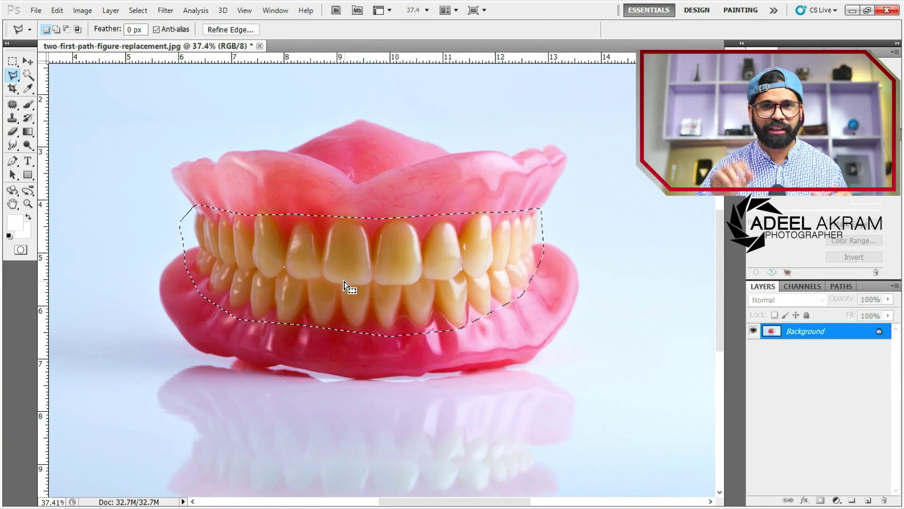
scroll(344, 281, up, 2)
Step: In Hue/Saturation, set Yellows saturation to -85 and lightness to +57 and apply
key(ctrl+u)
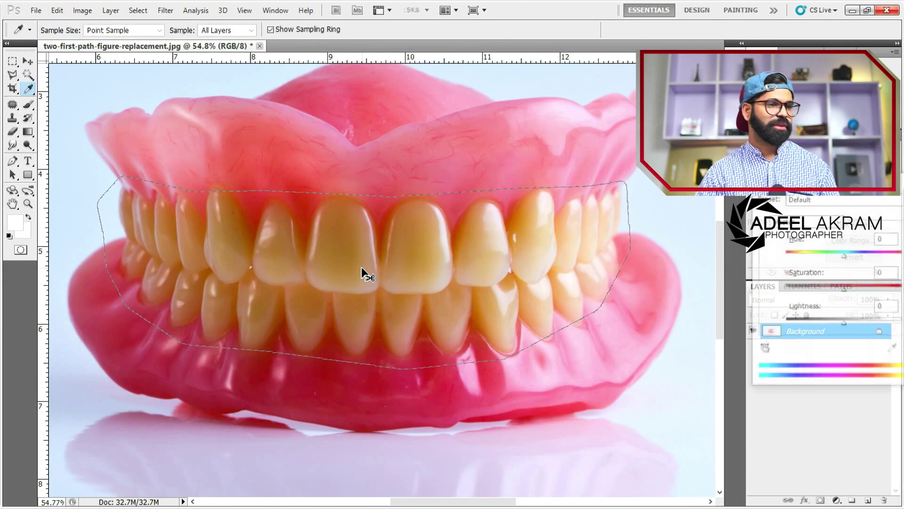
drag(822, 207, 339, 196)
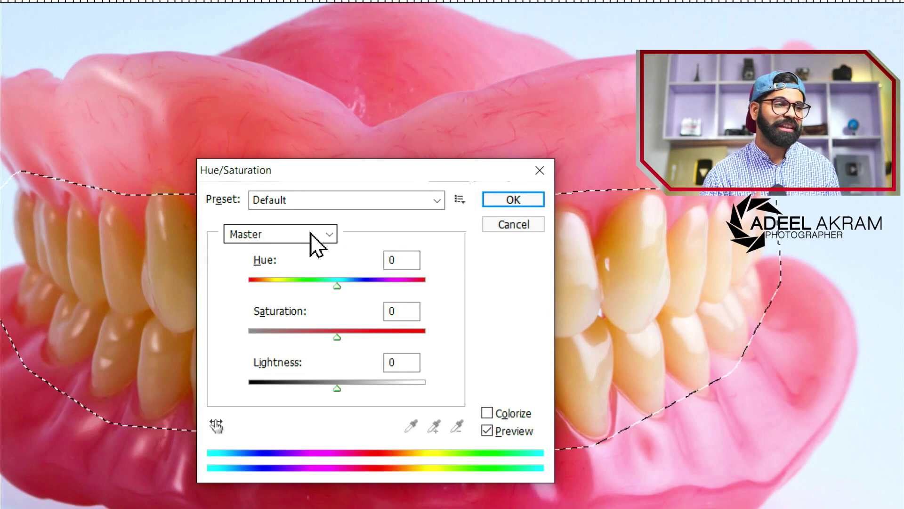
click(311, 233)
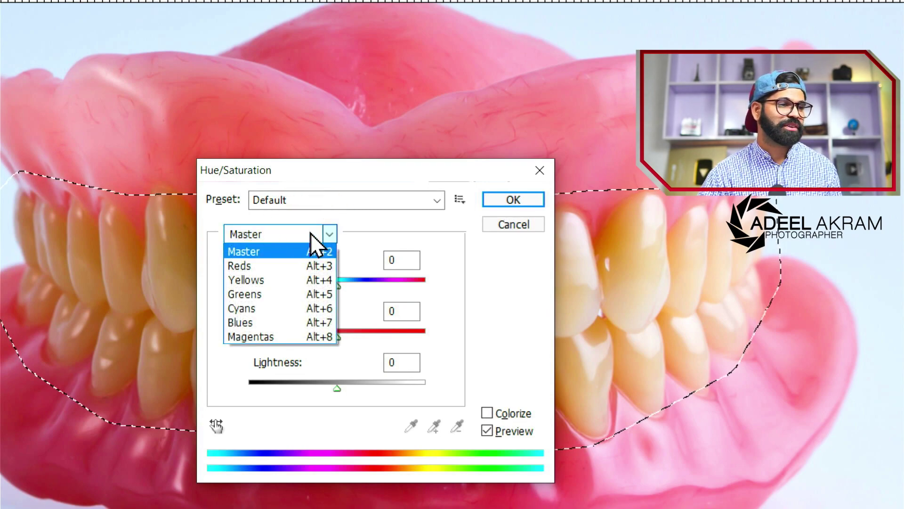
click(278, 281)
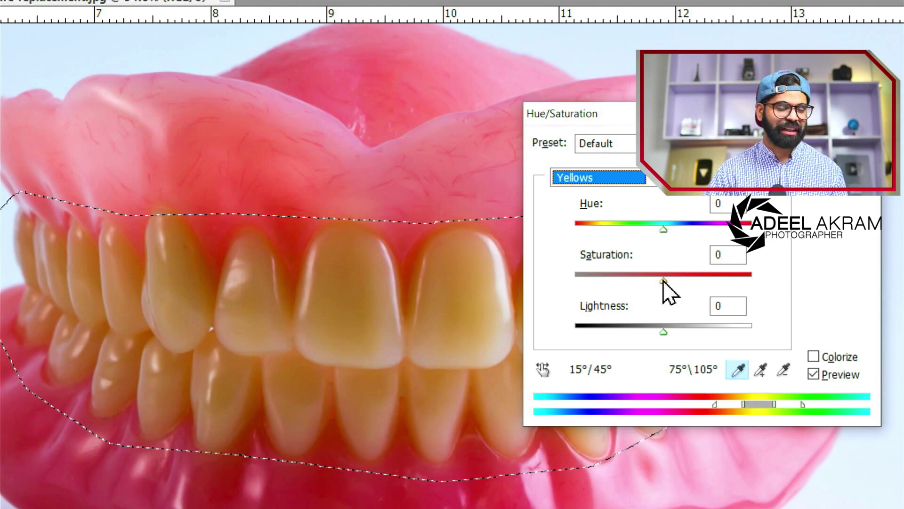
drag(663, 281, 622, 289)
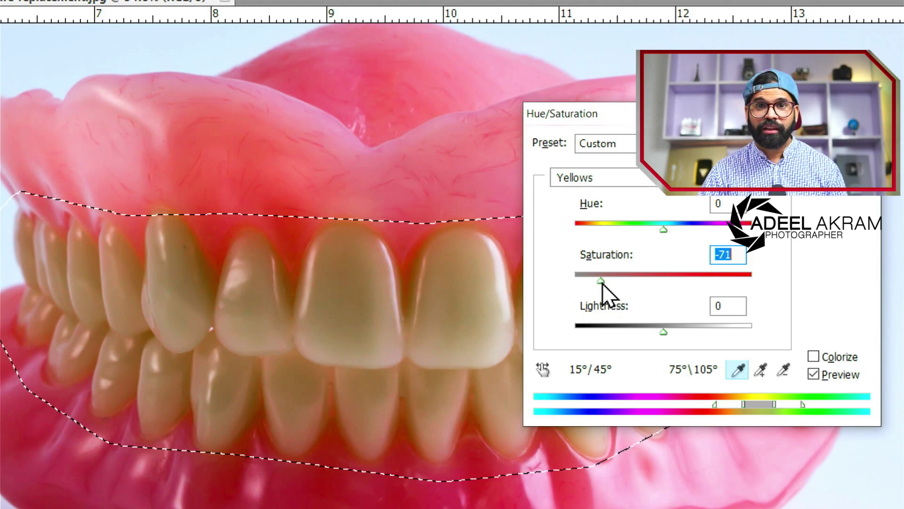
mouse_move(603, 283)
mouse_down()
mouse_move(570, 286)
mouse_move(594, 287)
mouse_up()
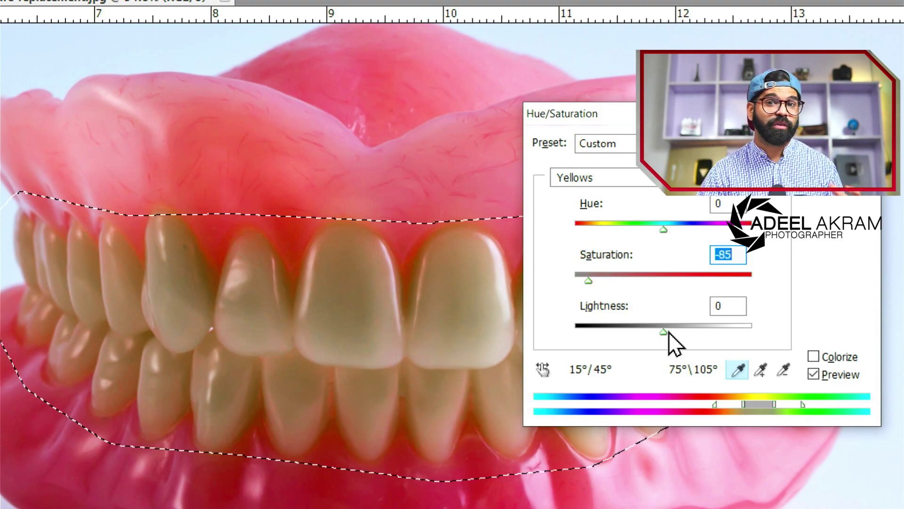
drag(664, 332, 715, 331)
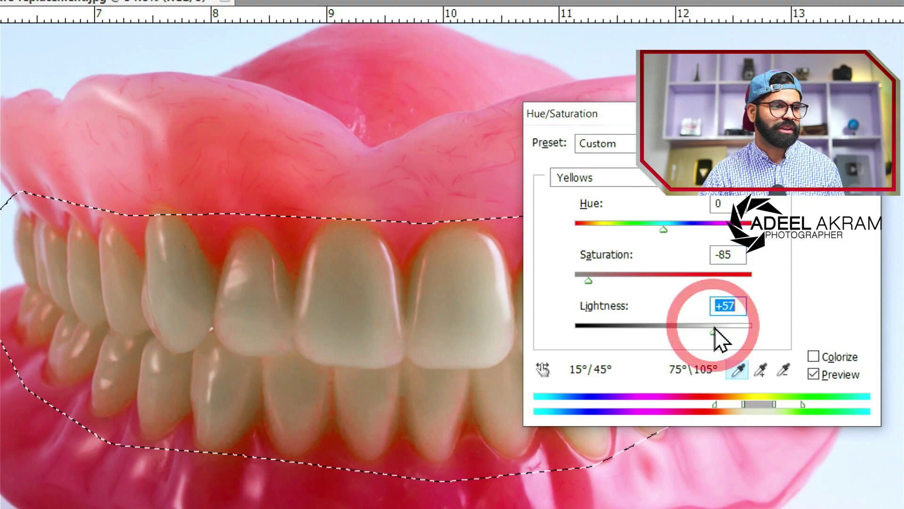
key(Return)
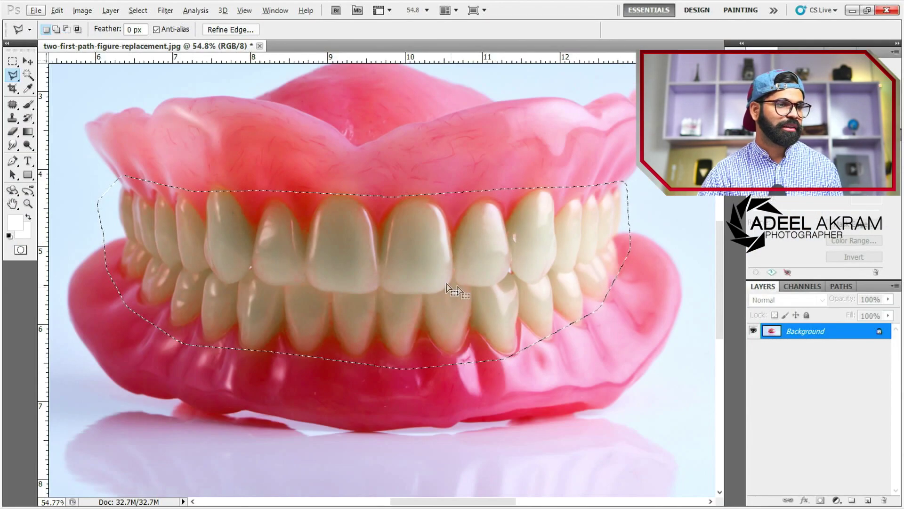
Step: Toggle between the original and whitened teeth, then deselect
key(ctrl+z)
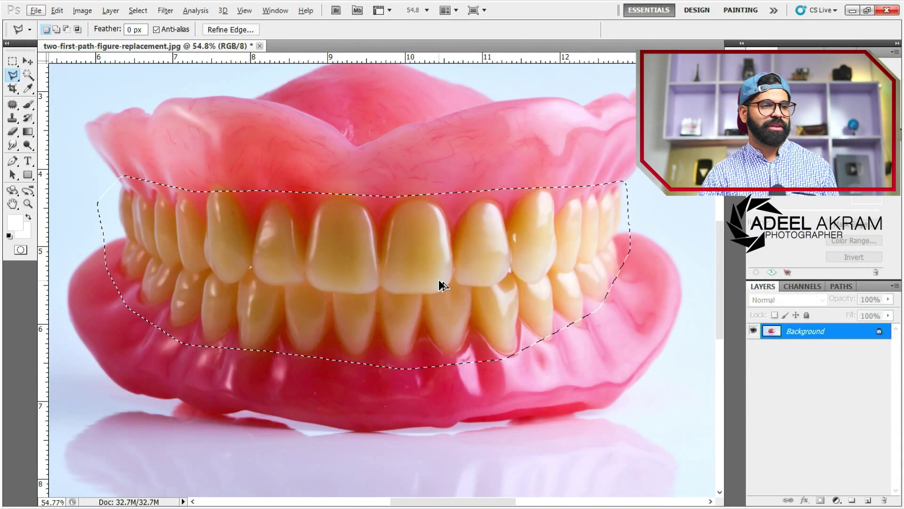
key(ctrl+z)
key(ctrl+d)
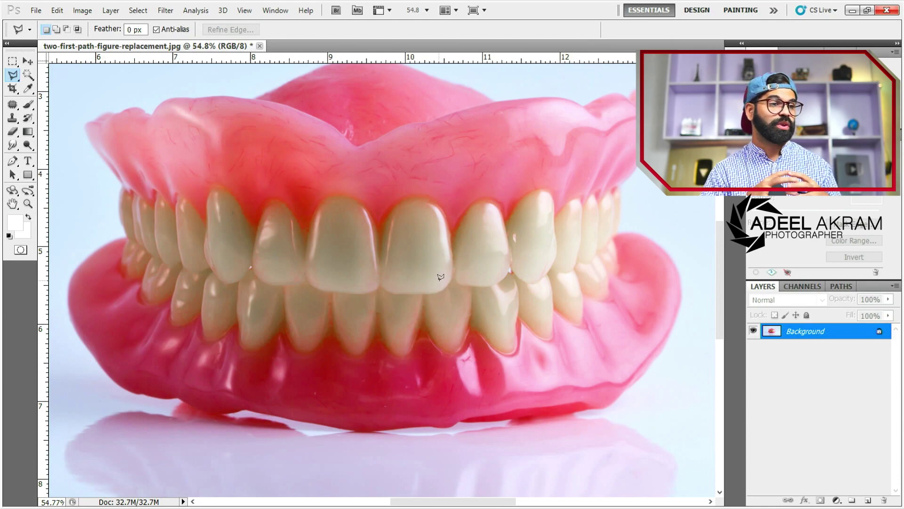
Step: Restore the teeth selection and zoom in on it
key(ctrl+shift+d)
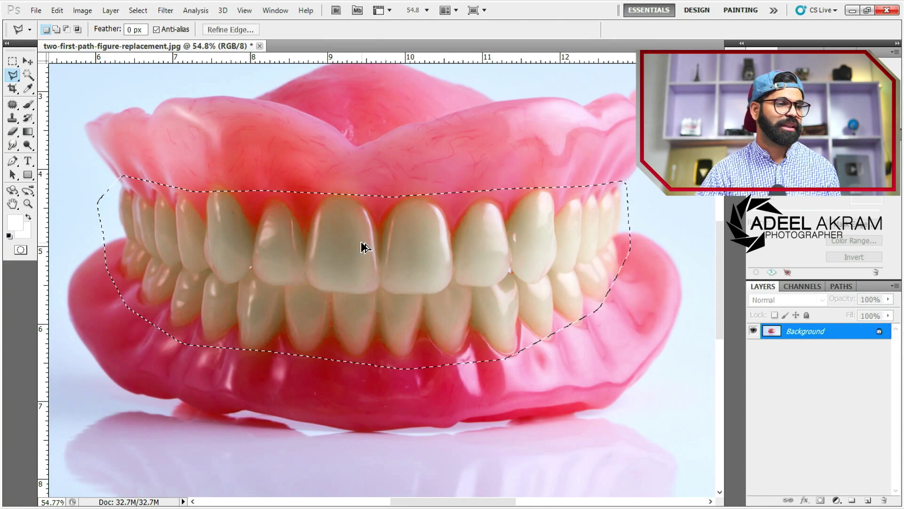
scroll(363, 246, up, 2)
scroll(410, 275, up, 2)
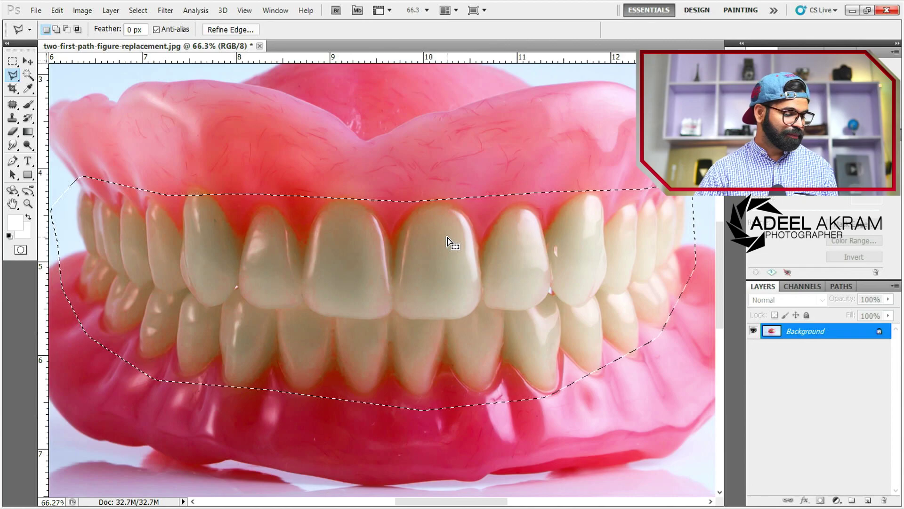
key(alt+i)
Step: Open the Selective Color adjustment from Image > Adjustments
key(a)
key(s)
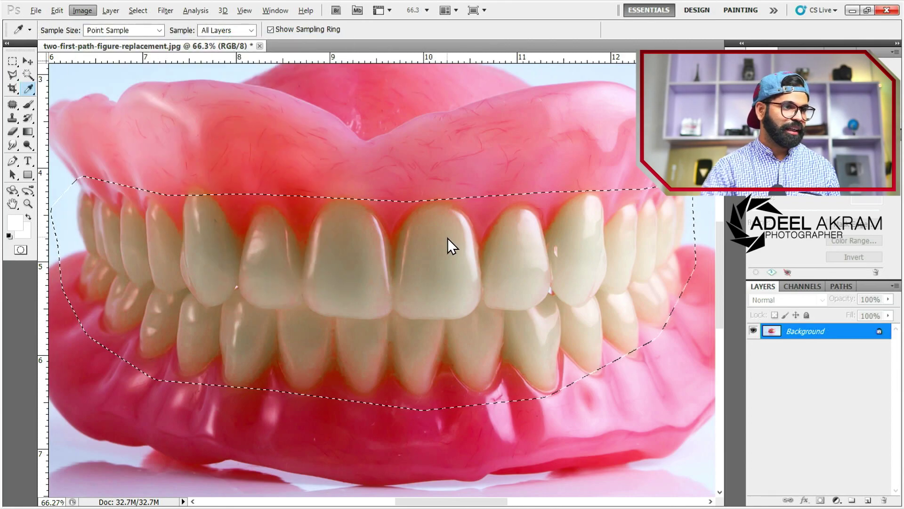
click(518, 134)
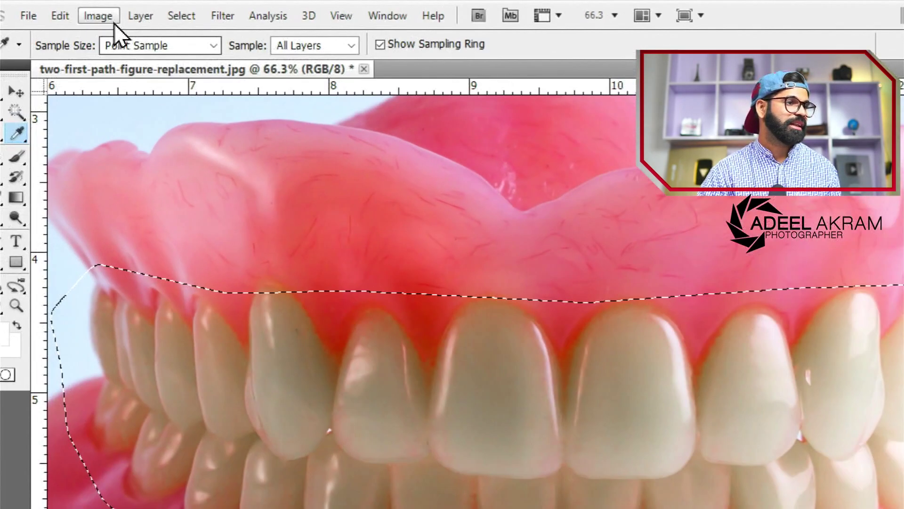
click(86, 11)
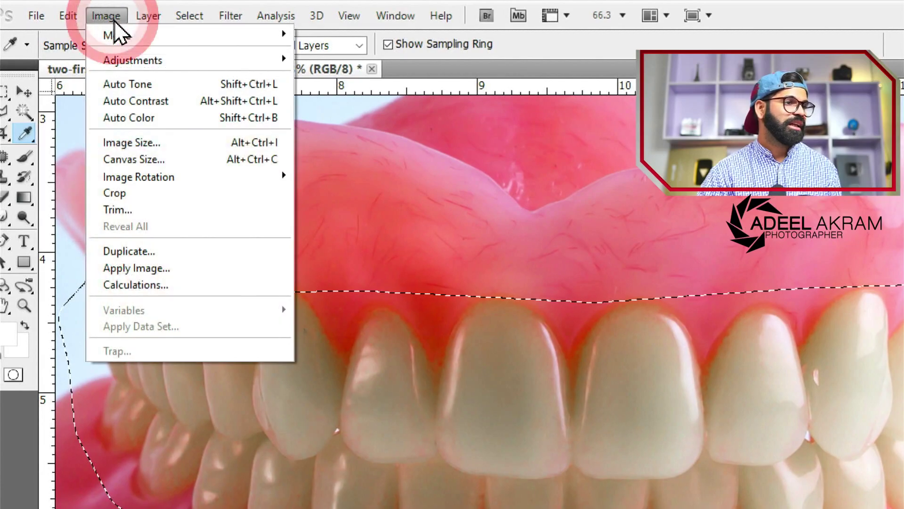
click(174, 60)
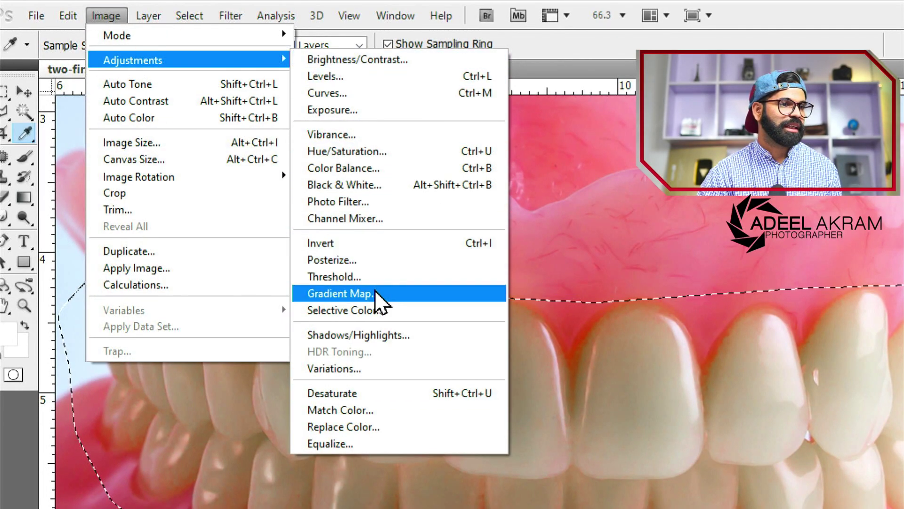
click(382, 310)
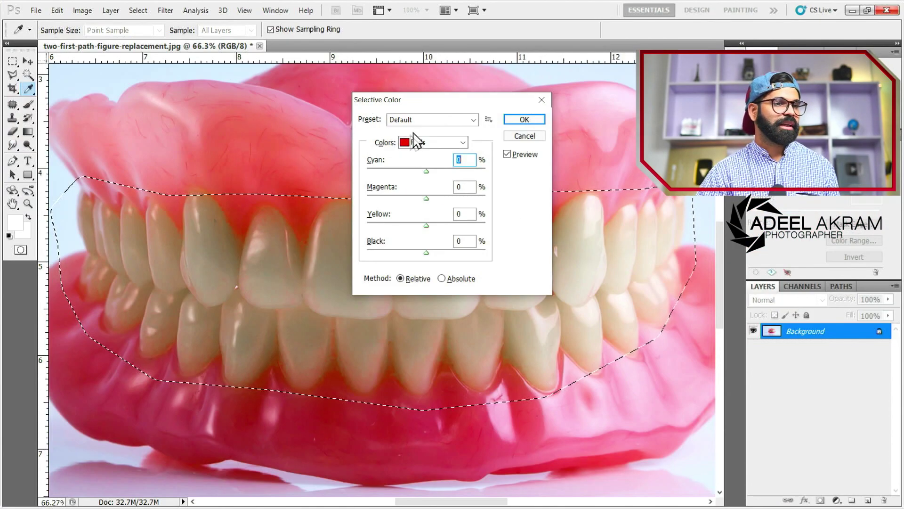
Step: Set Neutrals to black -24 and yellow -14 in Selective Color and apply
click(421, 141)
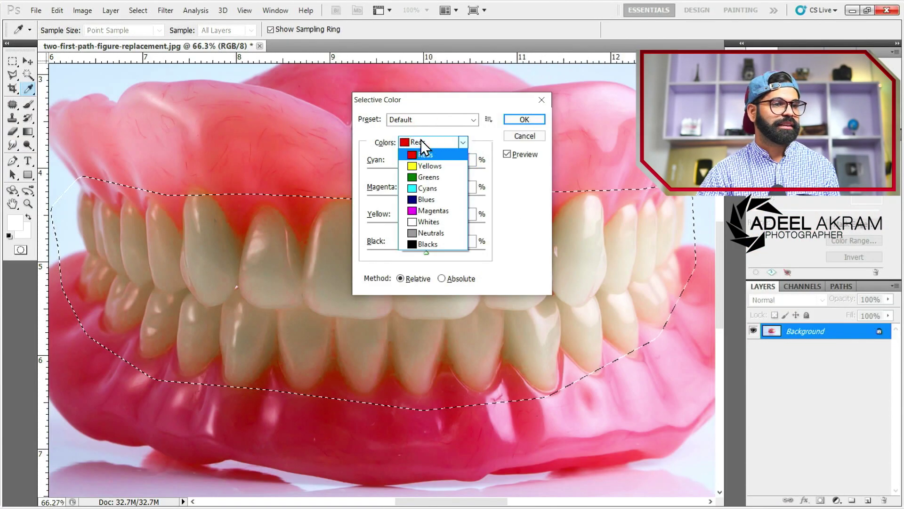
click(451, 234)
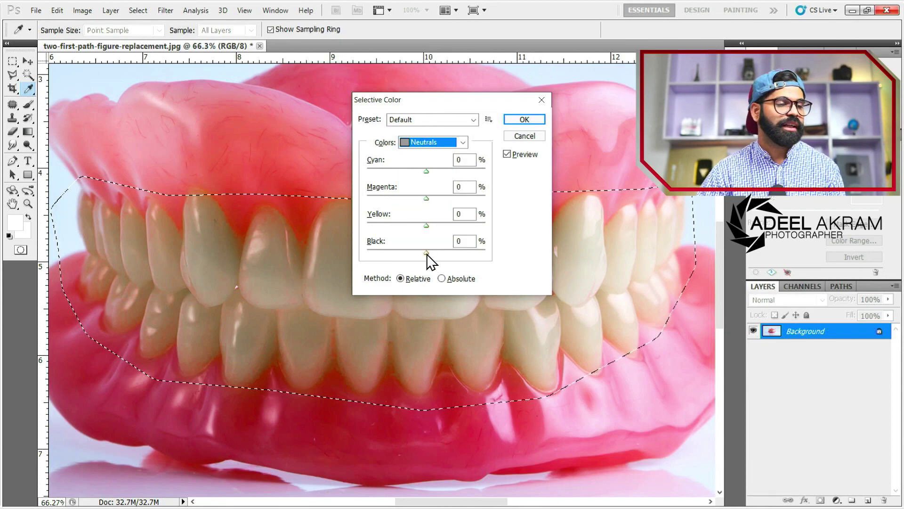
mouse_move(425, 253)
mouse_down()
mouse_move(411, 251)
mouse_move(416, 228)
mouse_up()
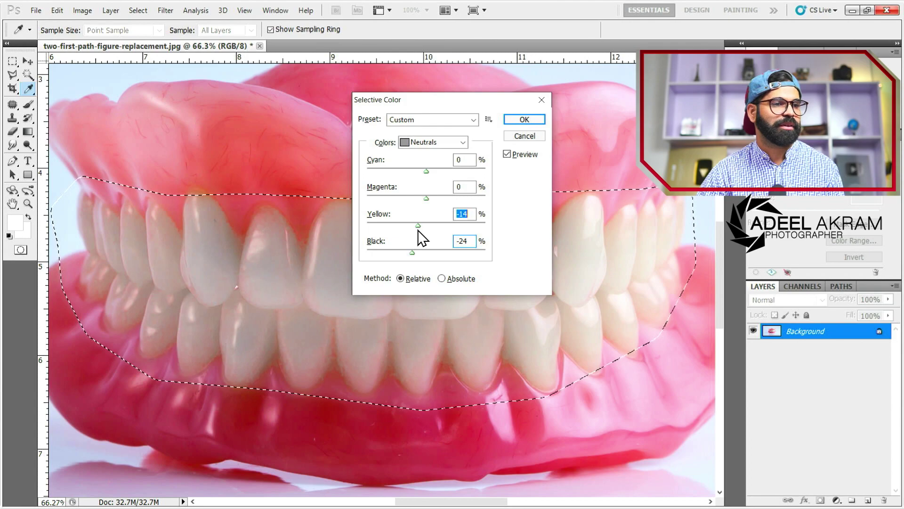
click(523, 120)
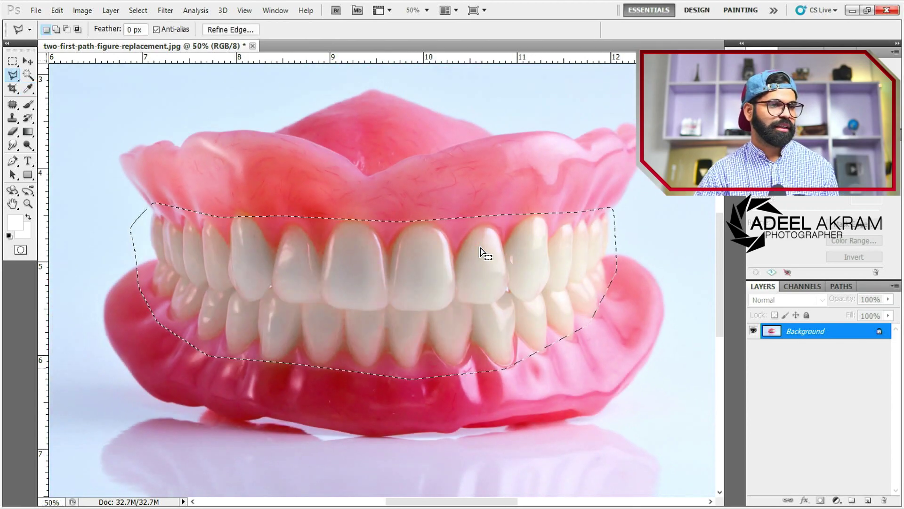
Step: Release the teeth selection and zoom and pan to inspect the teeth closely
key(ctrl+d)
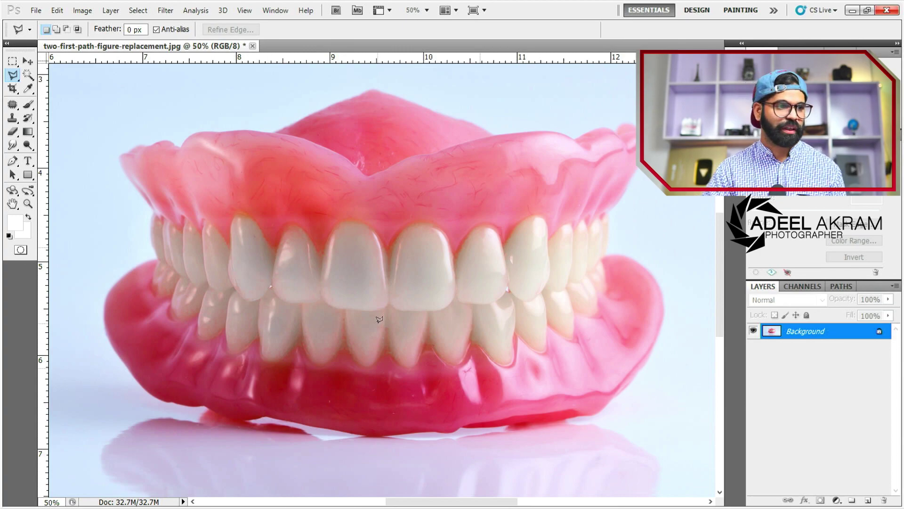
scroll(370, 379, up, 3)
scroll(337, 367, up, 1)
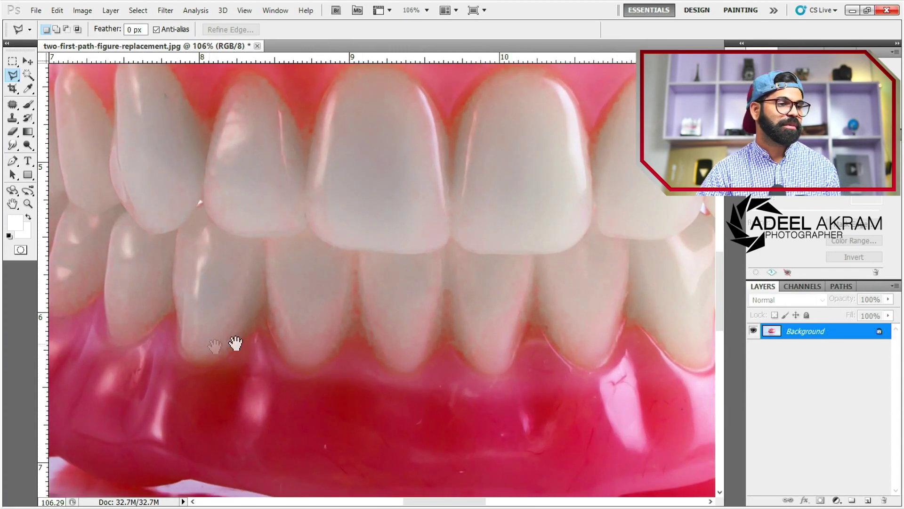
drag(236, 343, 409, 318)
drag(536, 335, 458, 378)
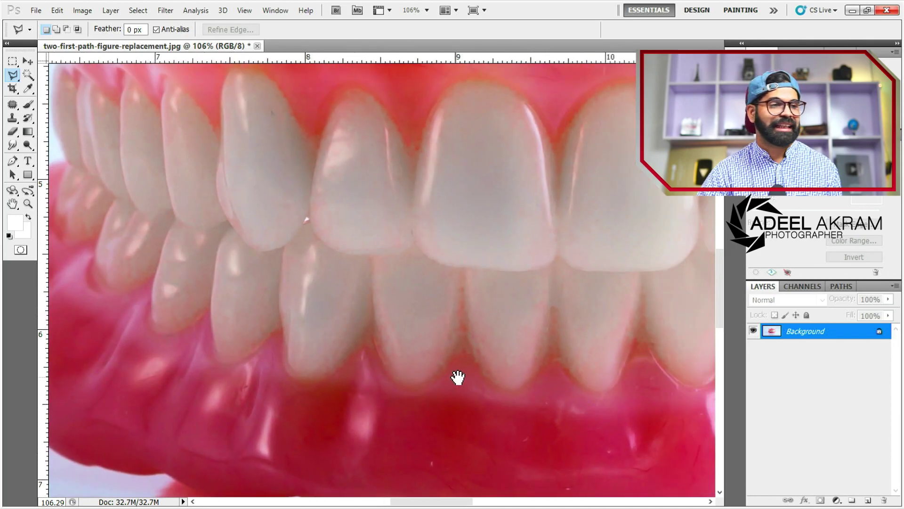
scroll(399, 306, down, 4)
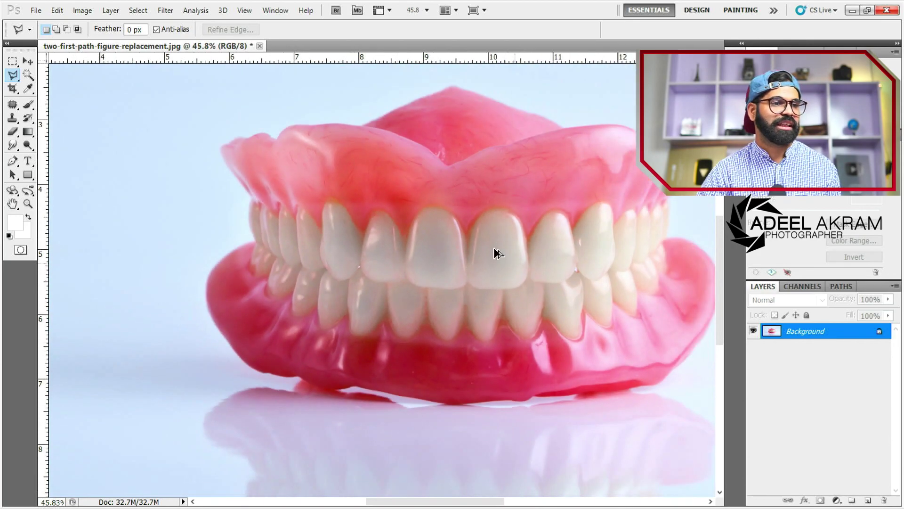
scroll(466, 255, up, 2)
Step: Dodge the upper front, upper left and lower front teeth at Midtones, 16% exposure
click(27, 146)
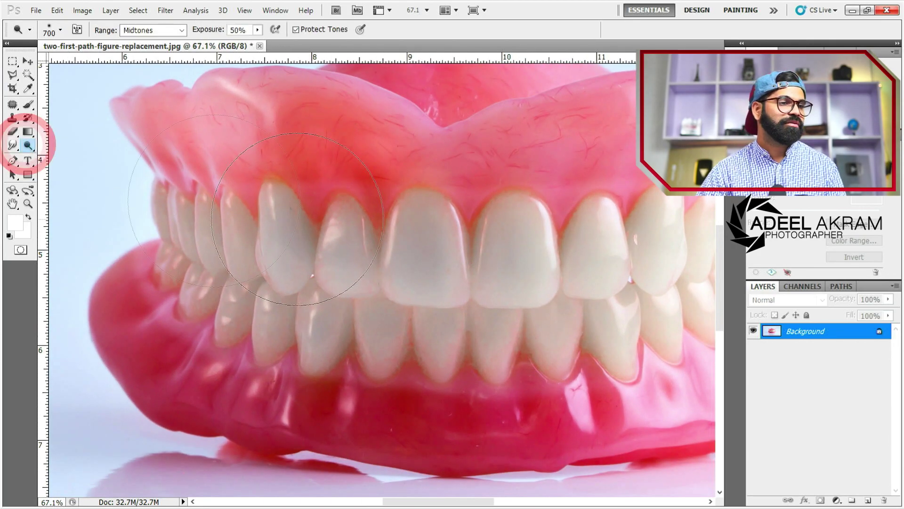
drag(416, 224, 413, 262)
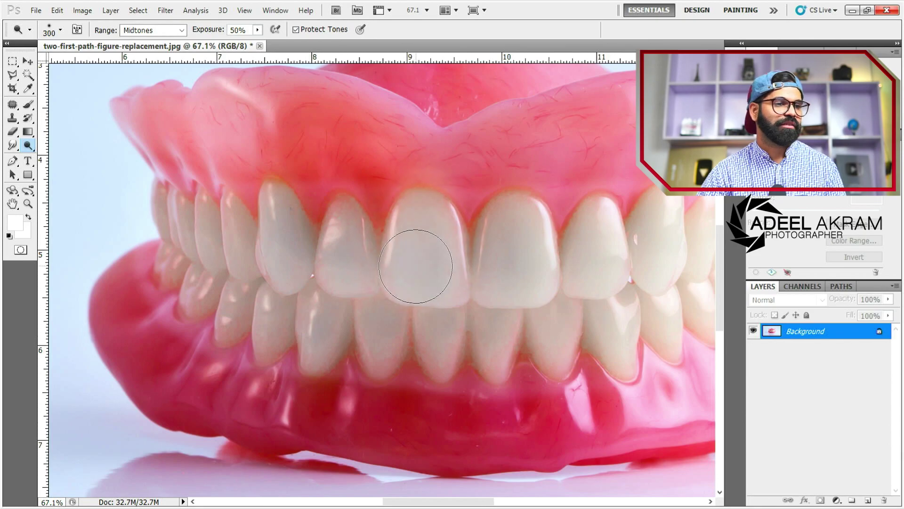
key(bracketleft)
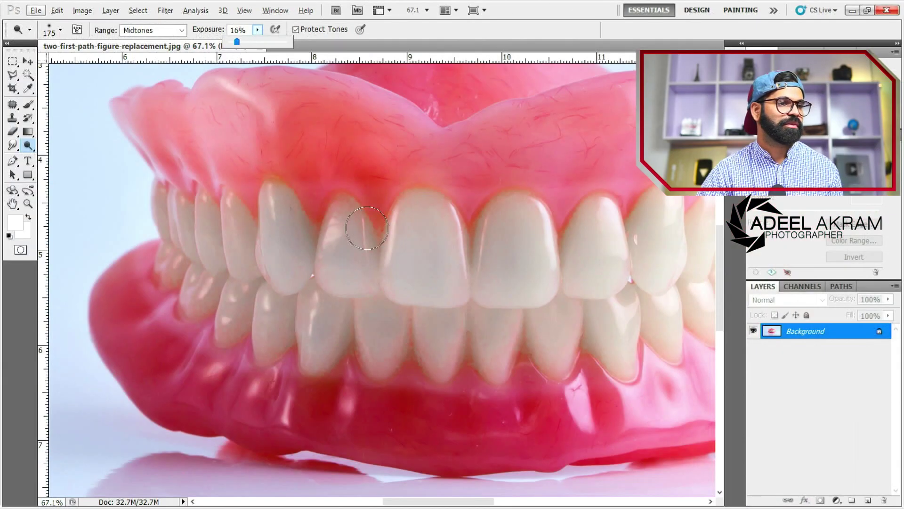
drag(342, 250, 301, 252)
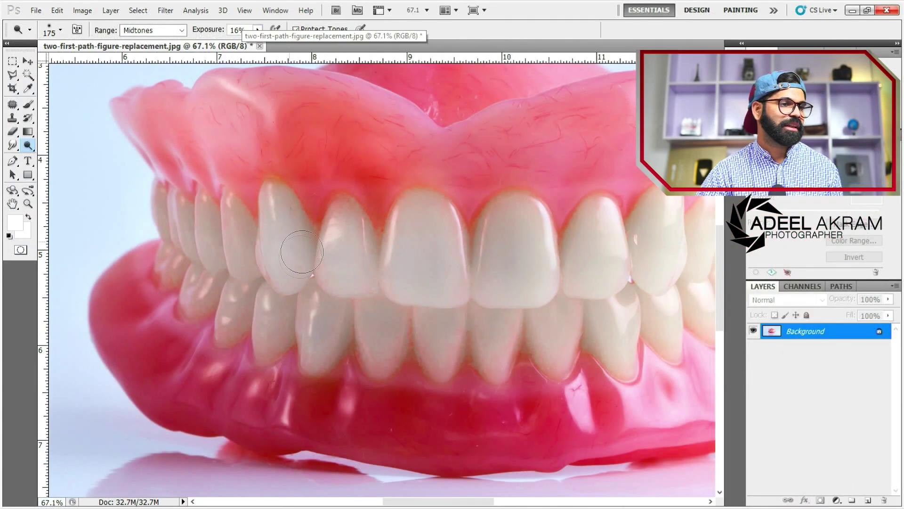
drag(244, 245, 218, 232)
mouse_move(164, 227)
mouse_down()
mouse_move(375, 316)
mouse_move(495, 328)
mouse_up()
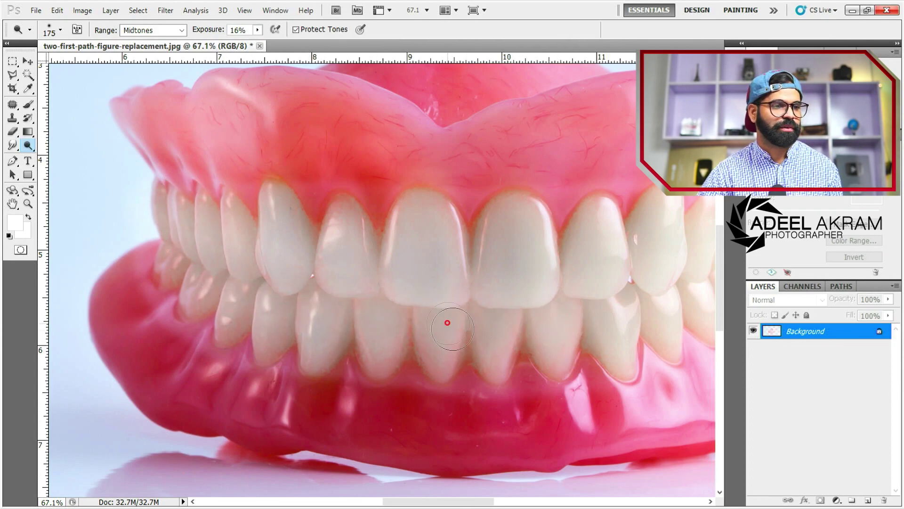
scroll(447, 323, right, 3)
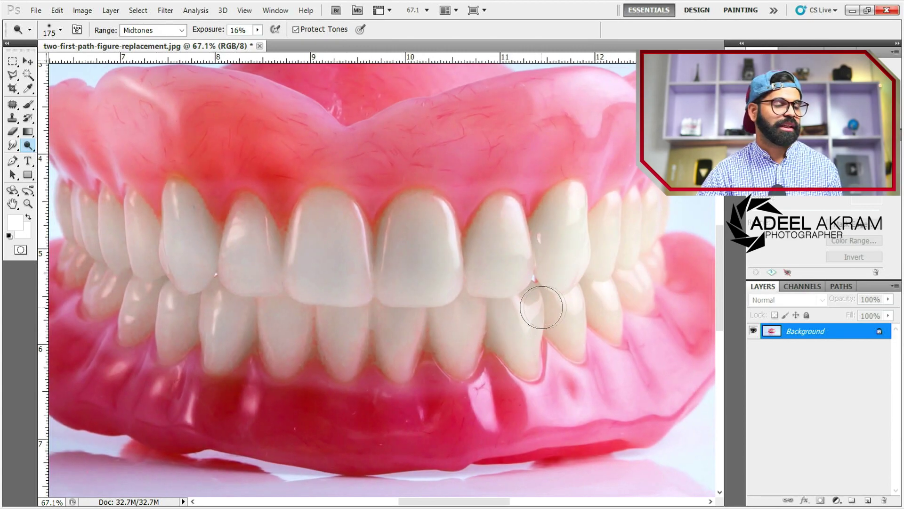
scroll(541, 307, down, 5)
scroll(537, 304, up, 4)
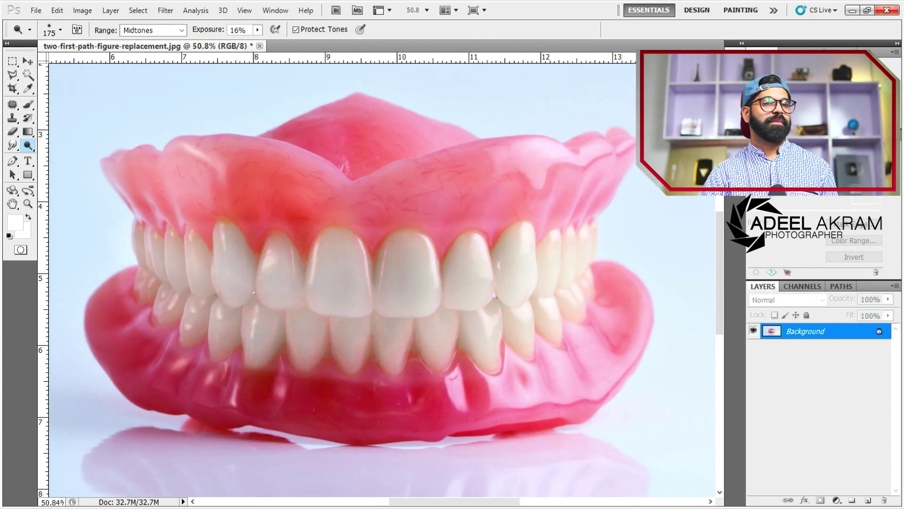
Step: Compare the original snapshot with the final Dodge result in the History panel
click(735, 84)
scroll(611, 145, up, 5)
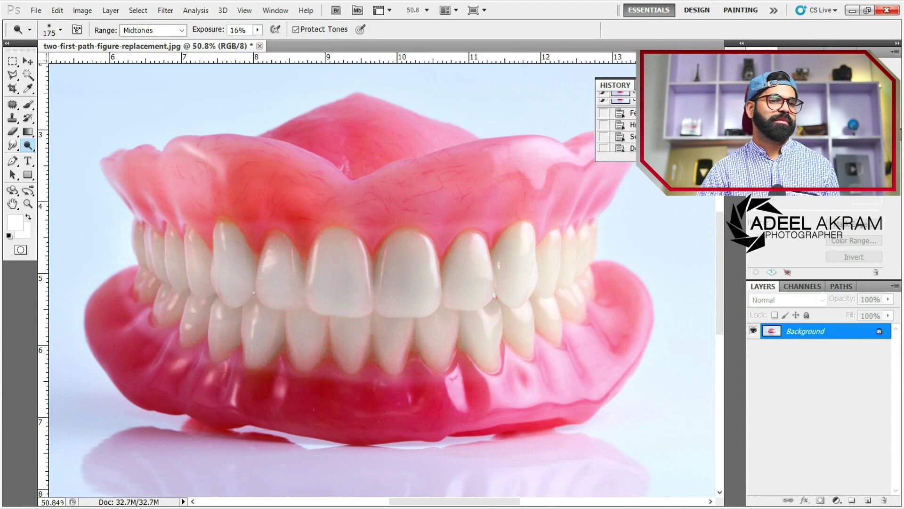
click(611, 98)
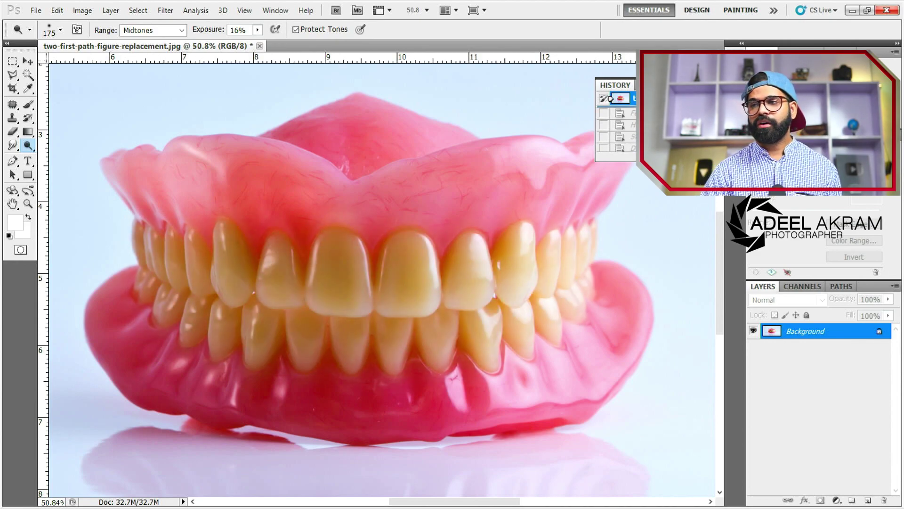
scroll(611, 145, down, 5)
click(611, 145)
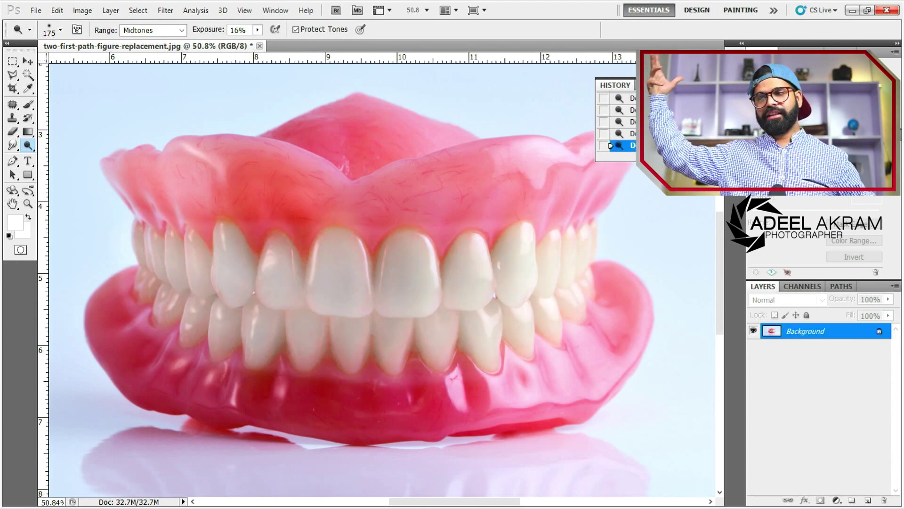